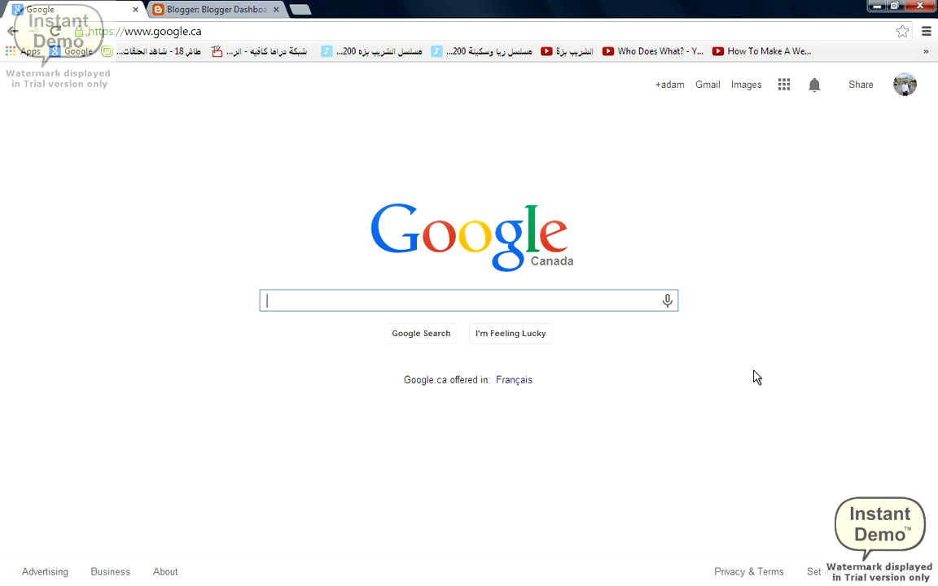
Step: Search Google for 'webmaster tools' and go to the Google Webmaster Tools home page
text(we)
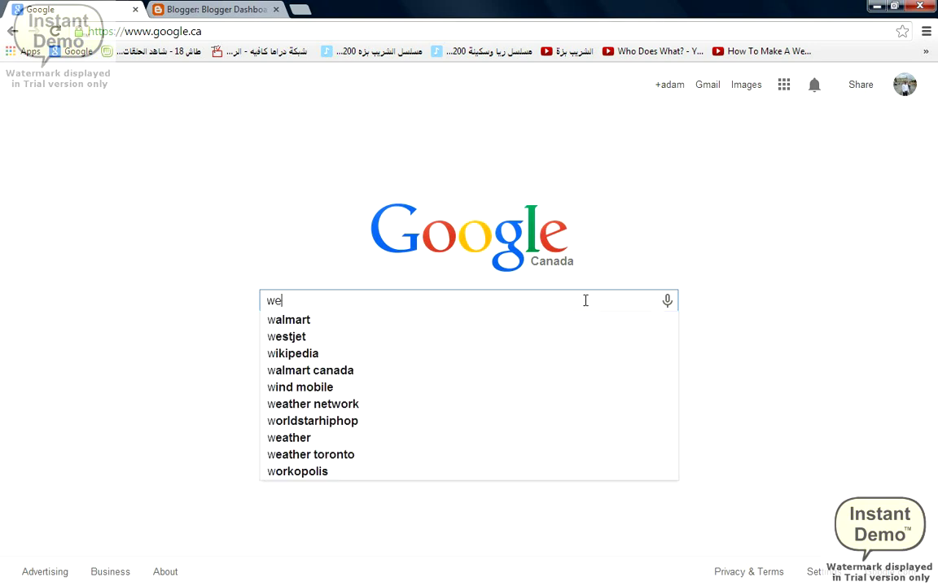
text(bmast)
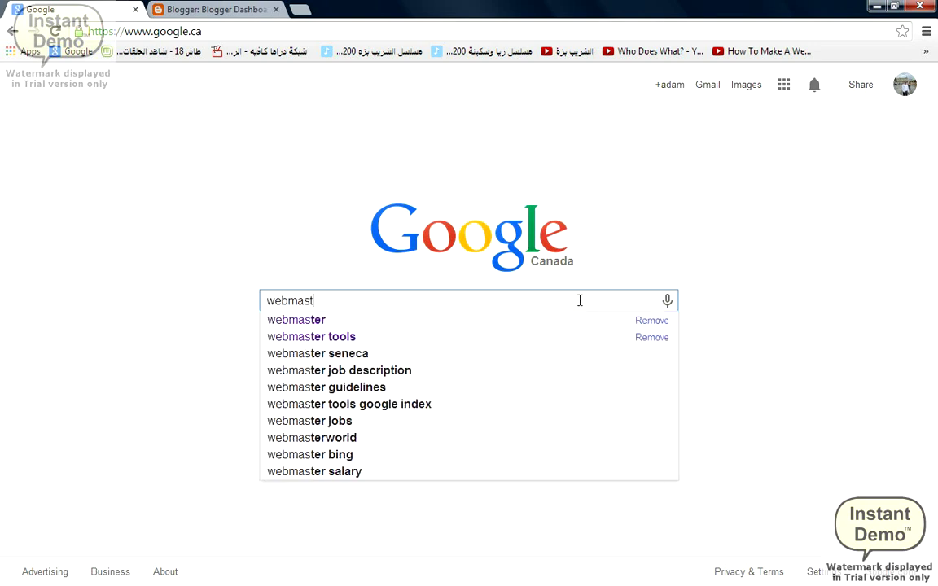
text(er tools)
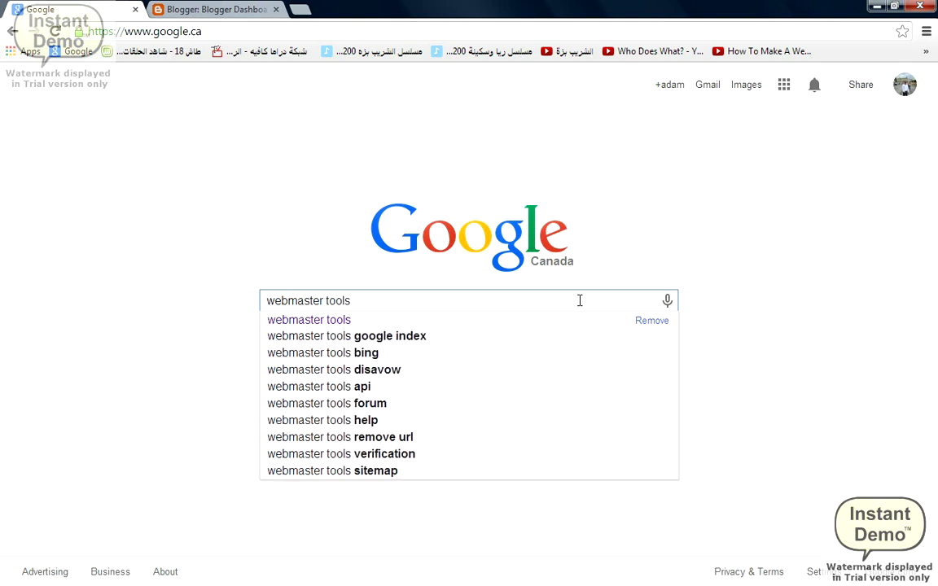
key(Return)
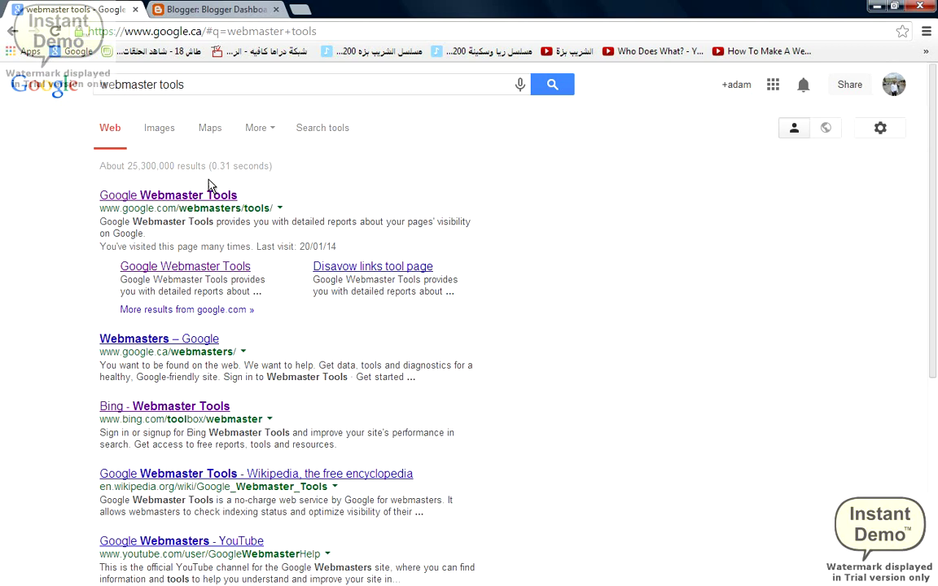
click(209, 201)
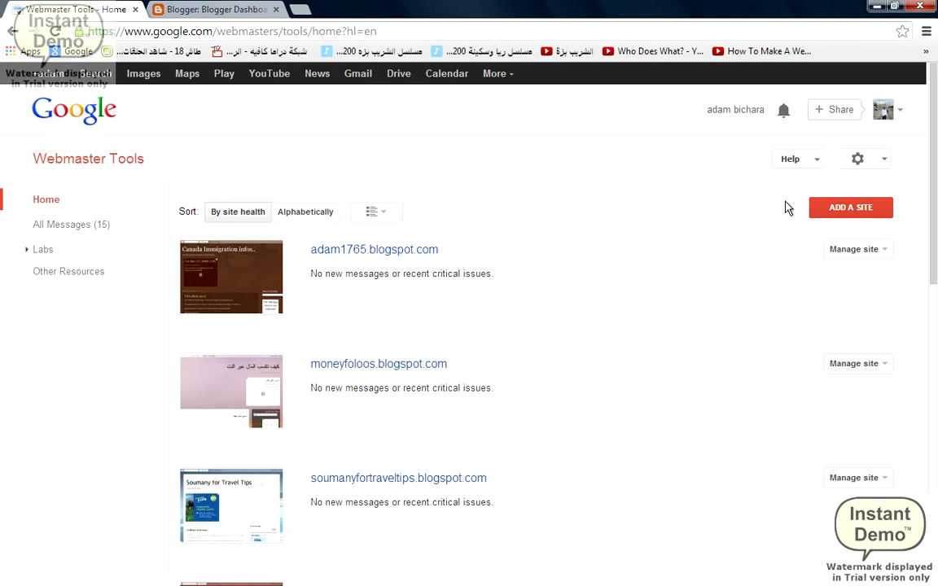
click(839, 215)
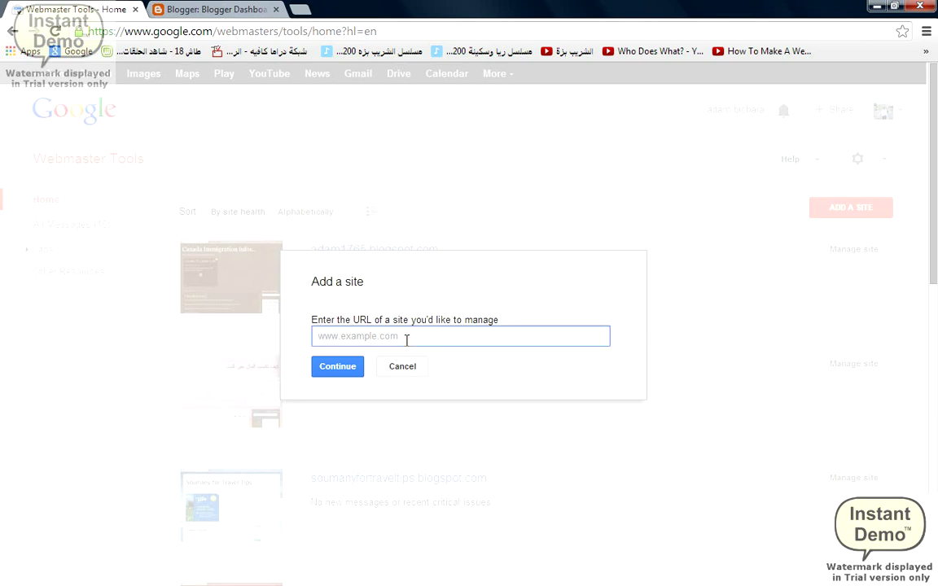
text(www.maki)
text(ing123m)
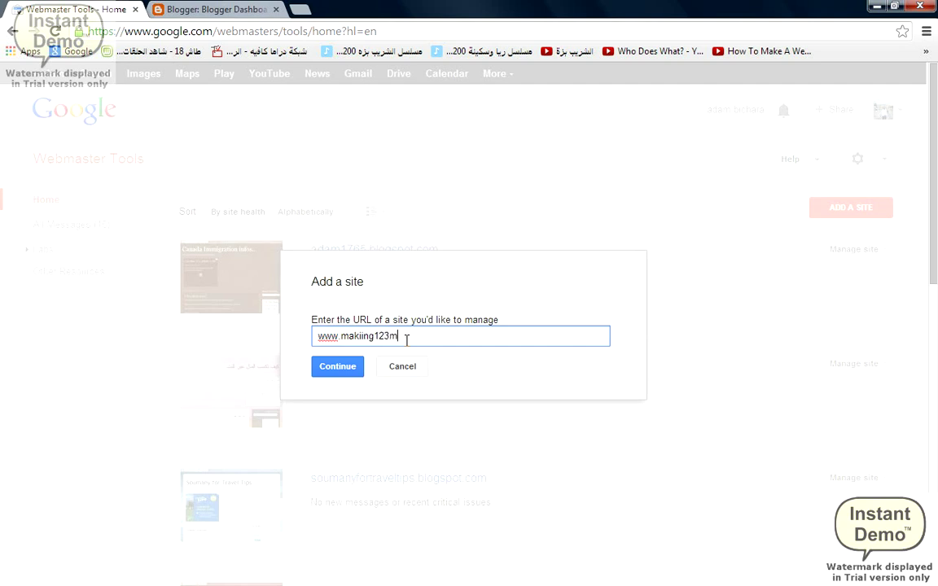
text(oney.com)
click(359, 336)
key(BackSpace)
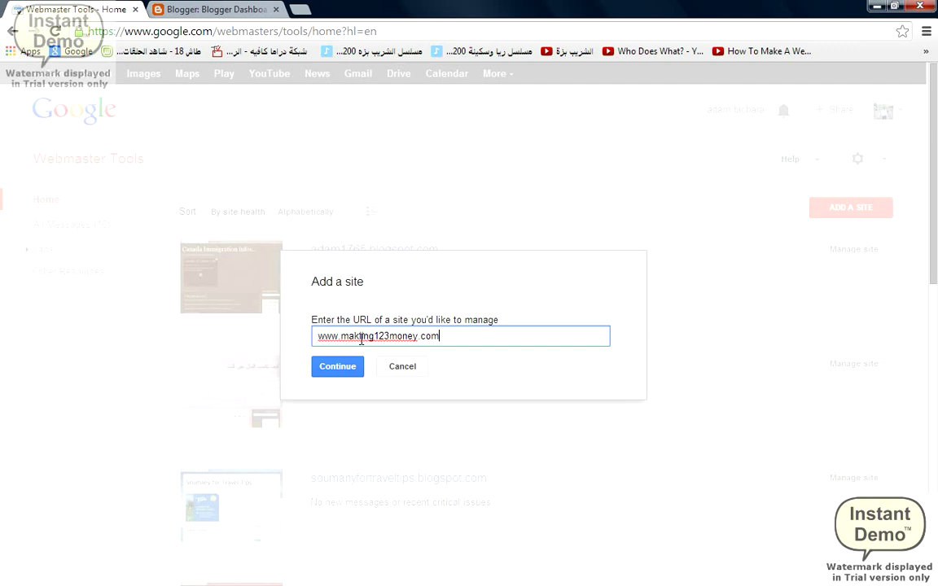
key(BackSpace)
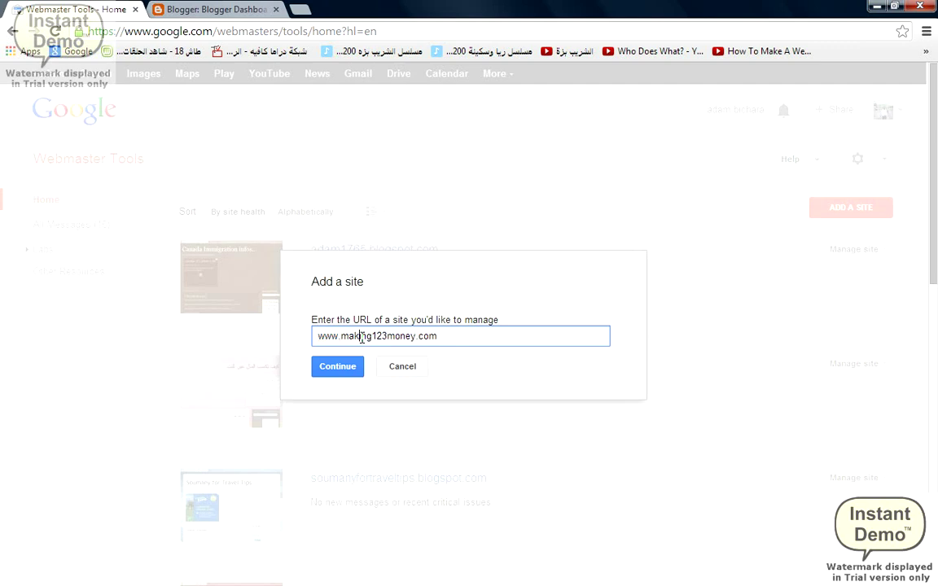
click(341, 373)
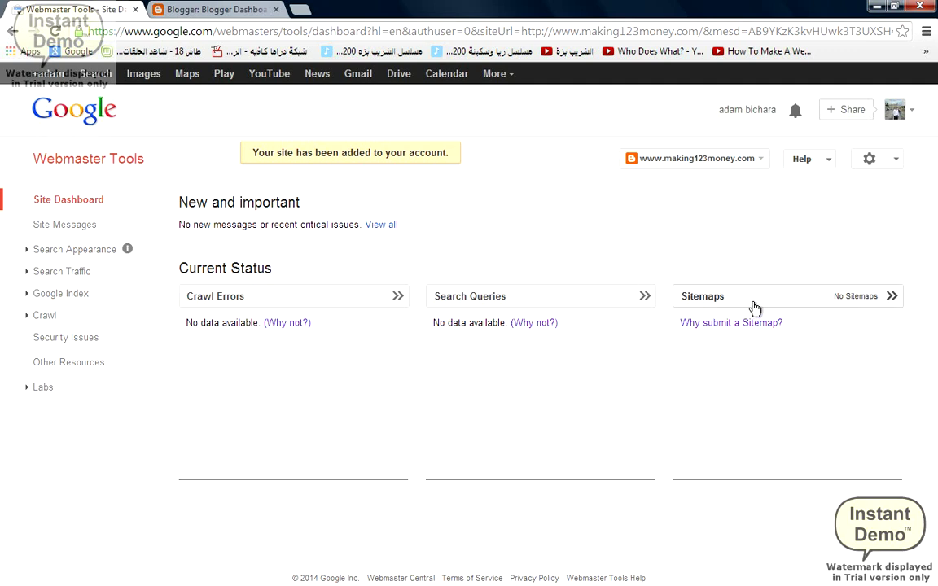
click(754, 308)
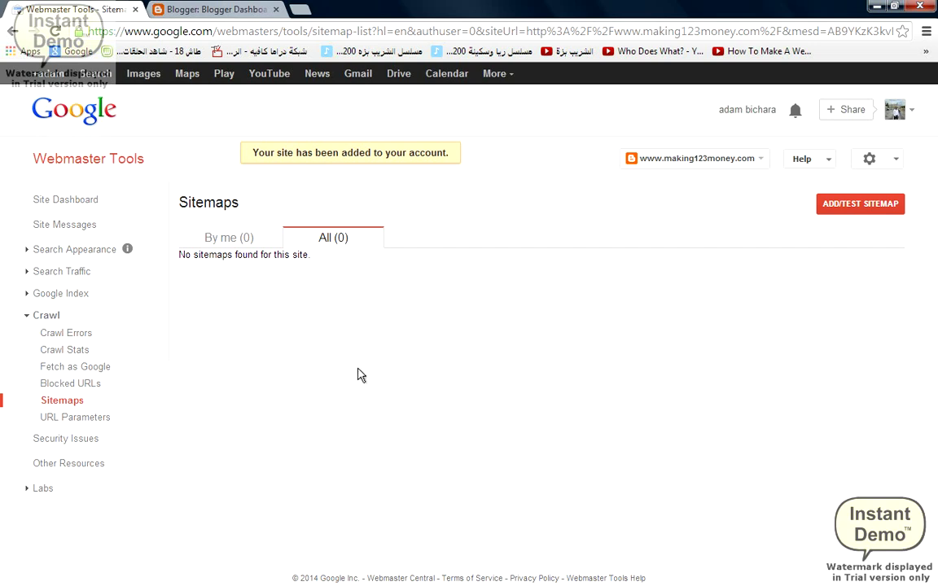
click(863, 209)
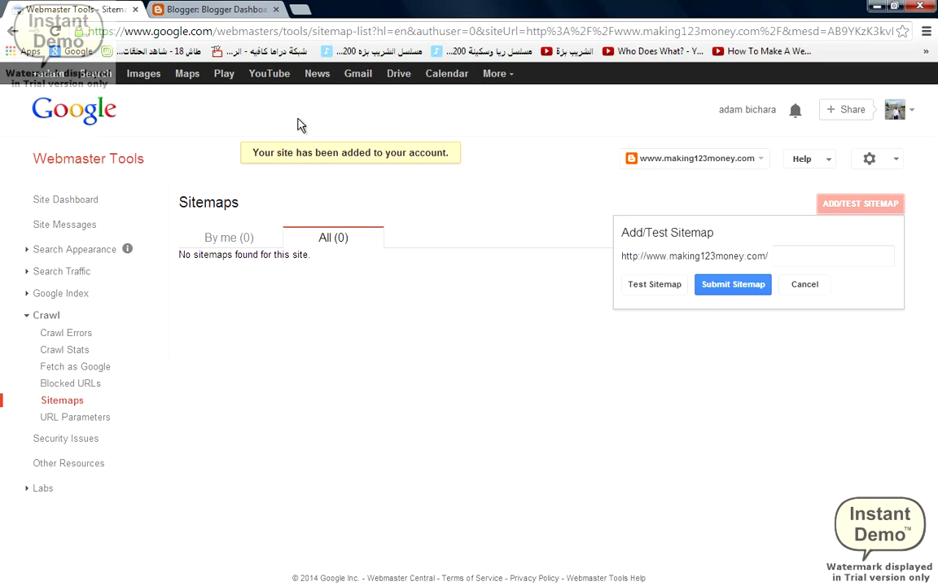
click(216, 10)
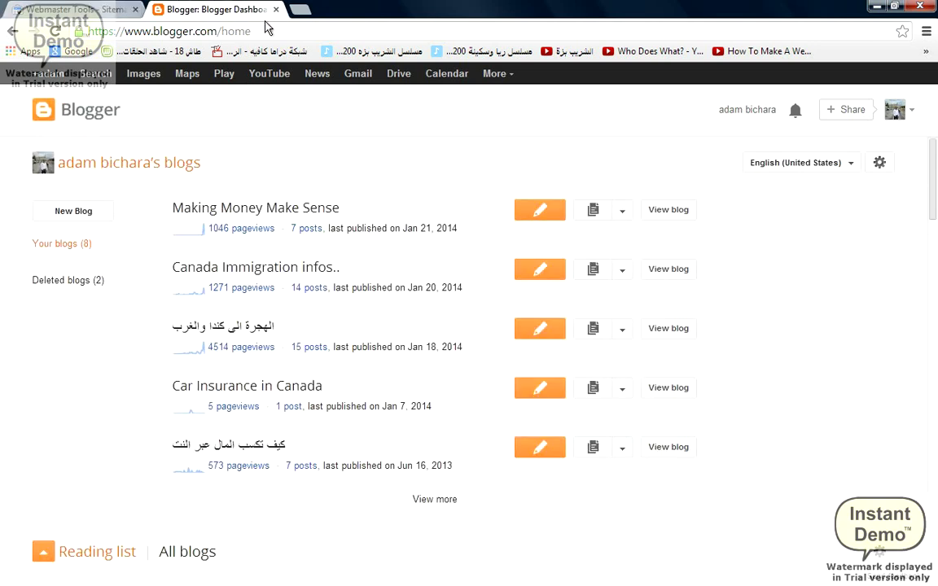
click(301, 10)
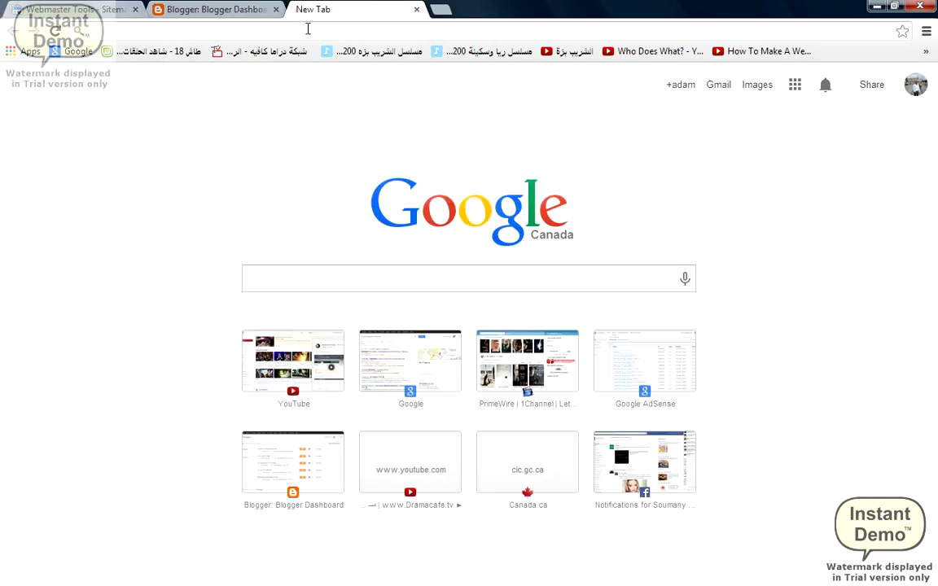
text(www.)
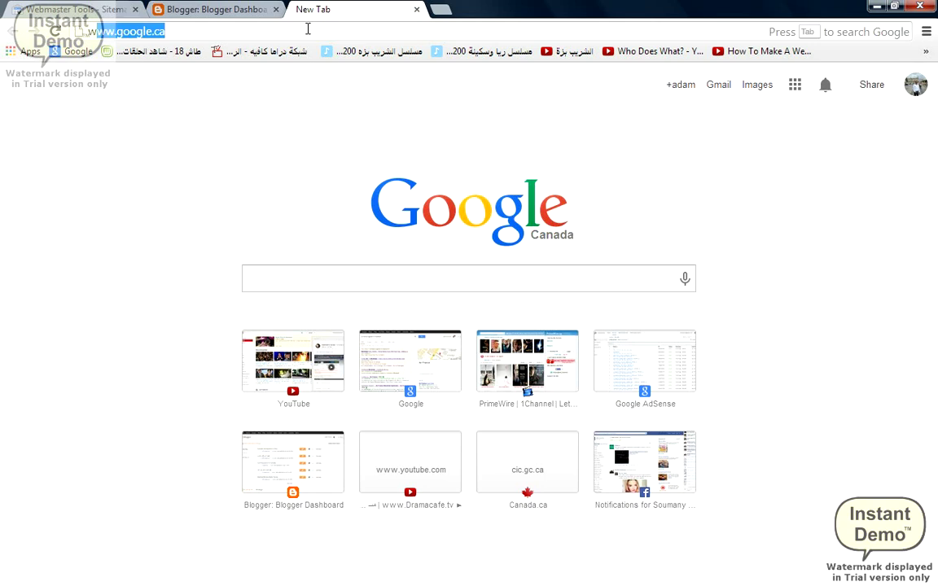
text(making)
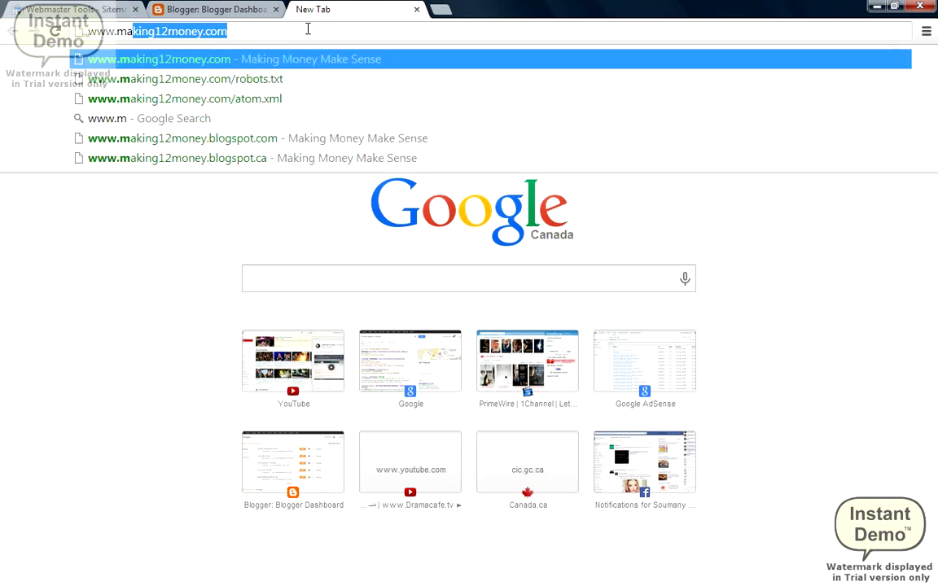
text(123)
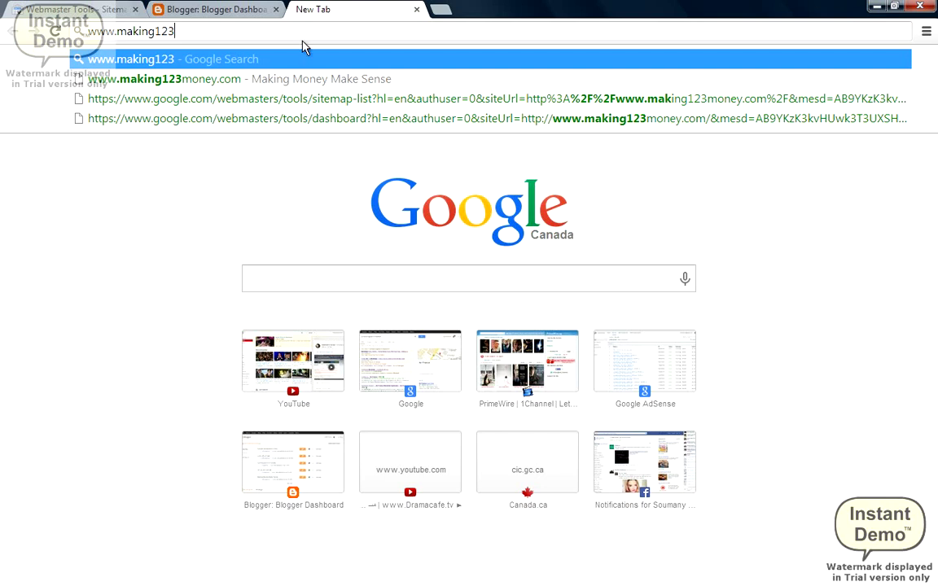
click(289, 76)
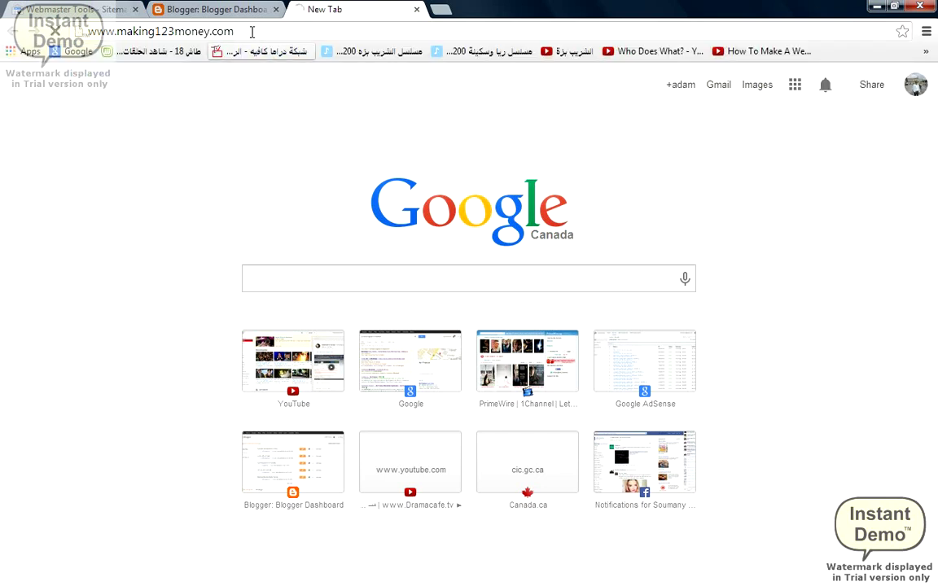
click(250, 31)
click(250, 30)
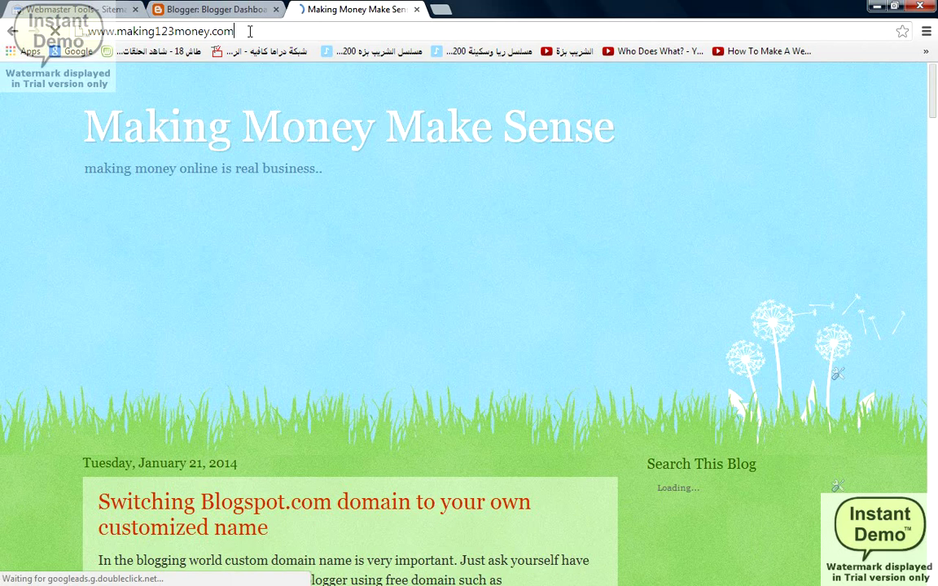
text(/)
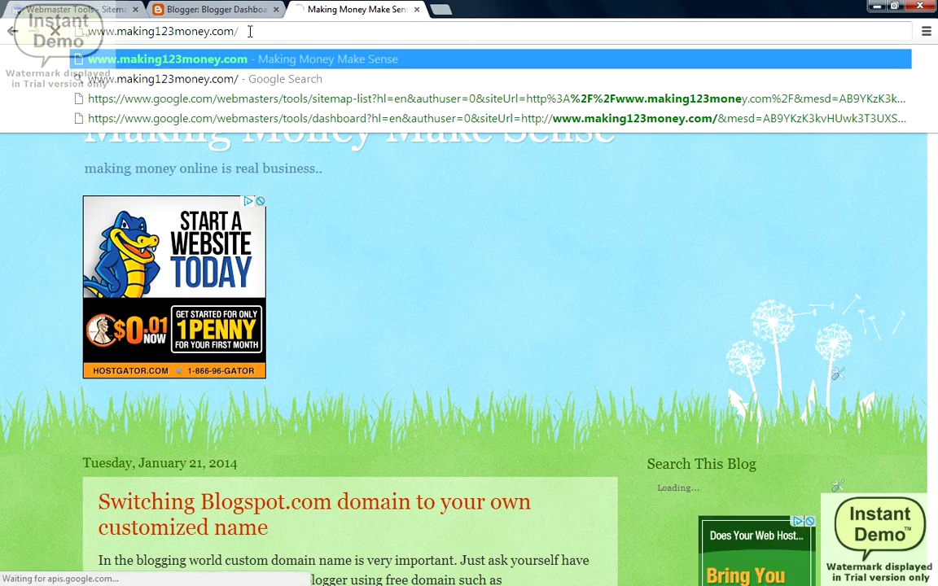
text(ro)
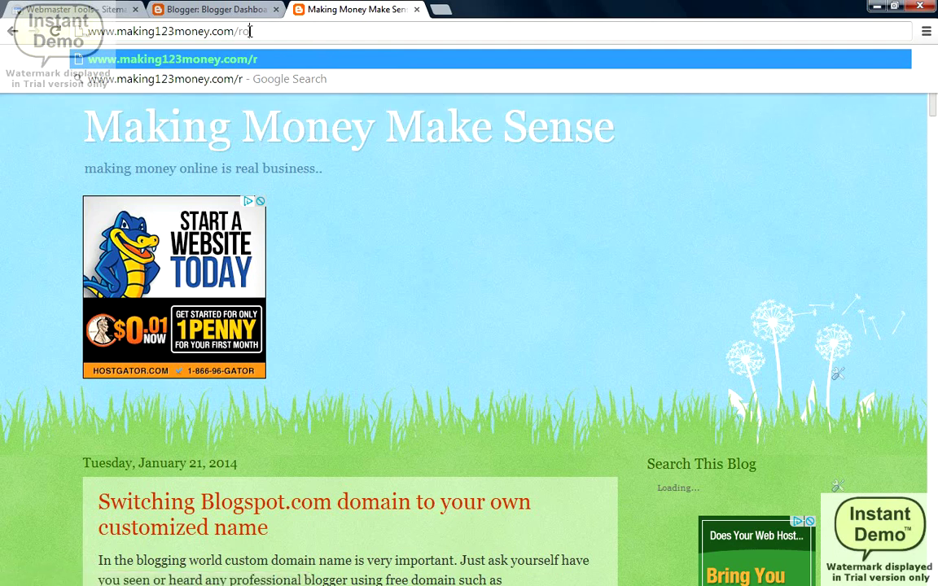
text(bots)
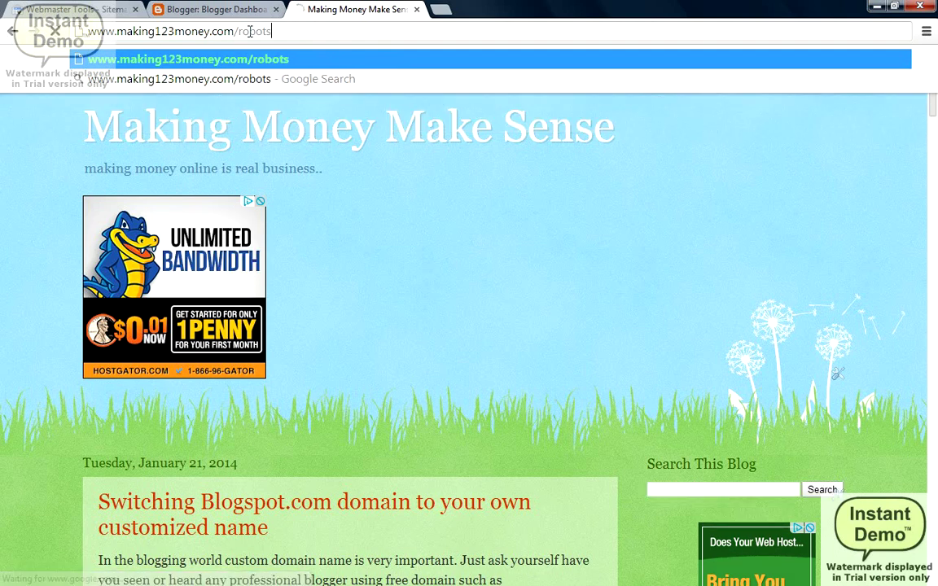
text(.txt)
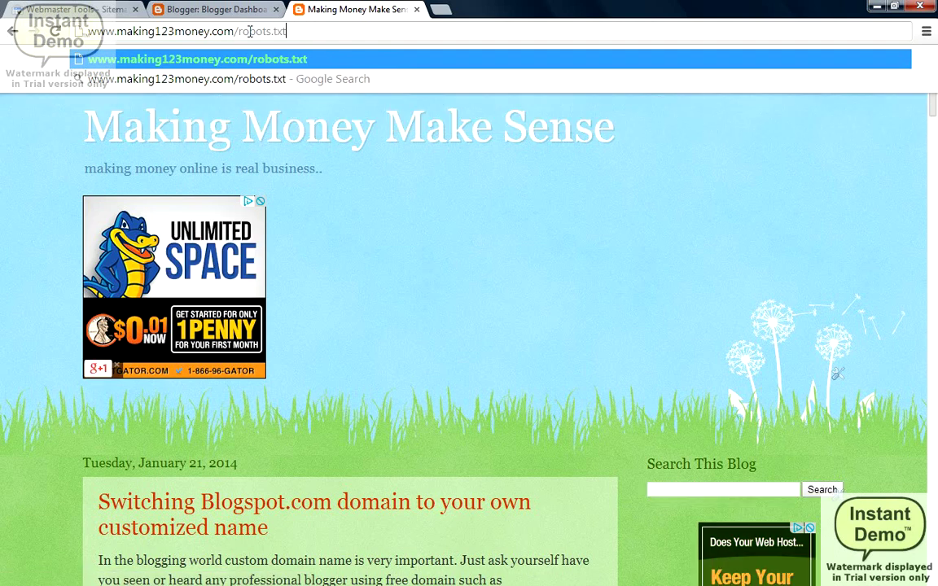
key(Return)
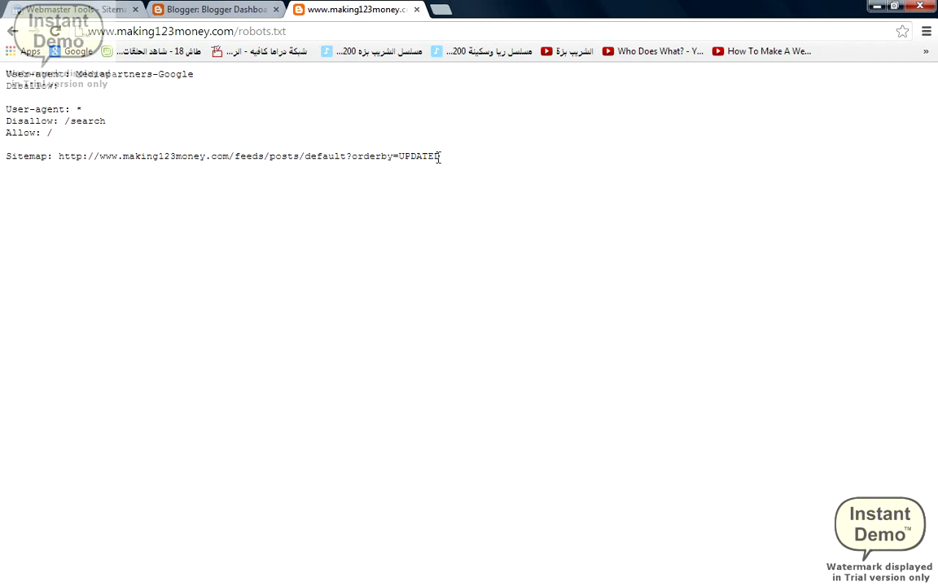
Step: Copy the feeds/posts/default?orderby=UPDATED path from the robots.txt Sitemap line
drag(441, 160, 232, 161)
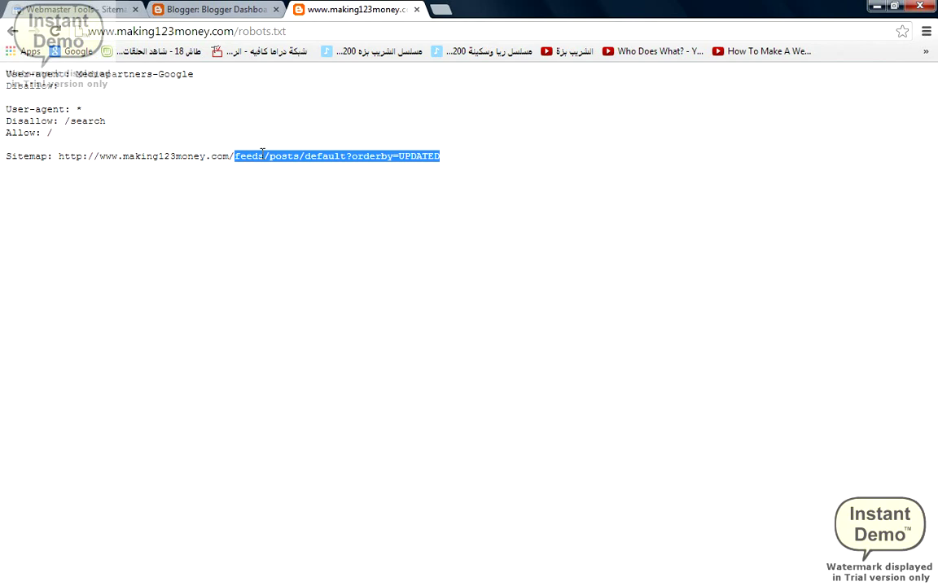
right_click(356, 162)
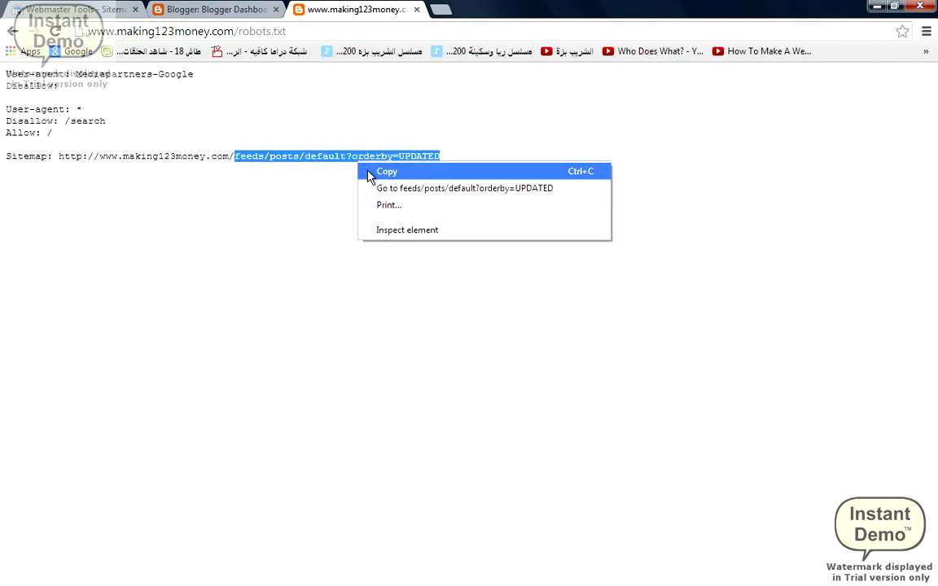
click(382, 172)
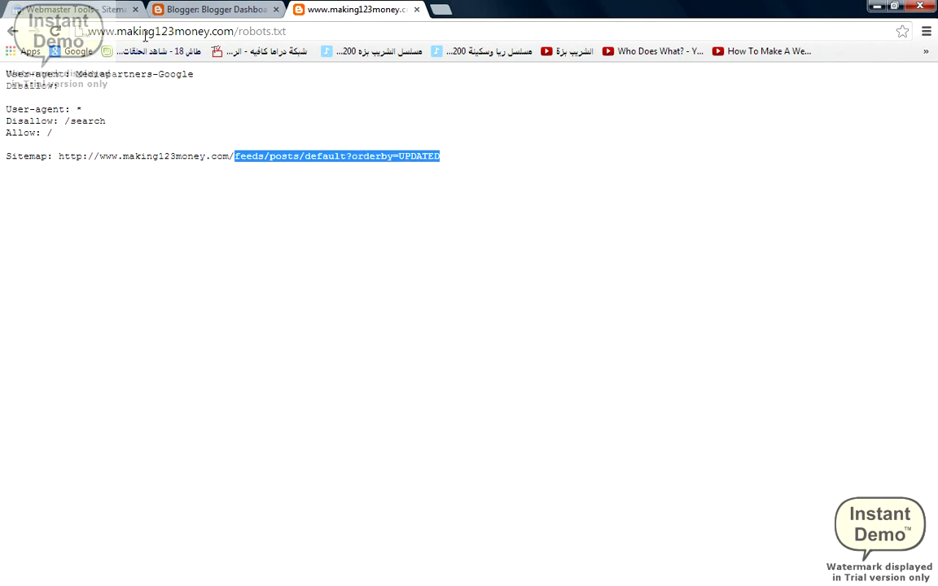
Step: Paste feeds/posts/default?orderby=UPDATED as the sitemap path, submit it, and refresh the list
click(111, 16)
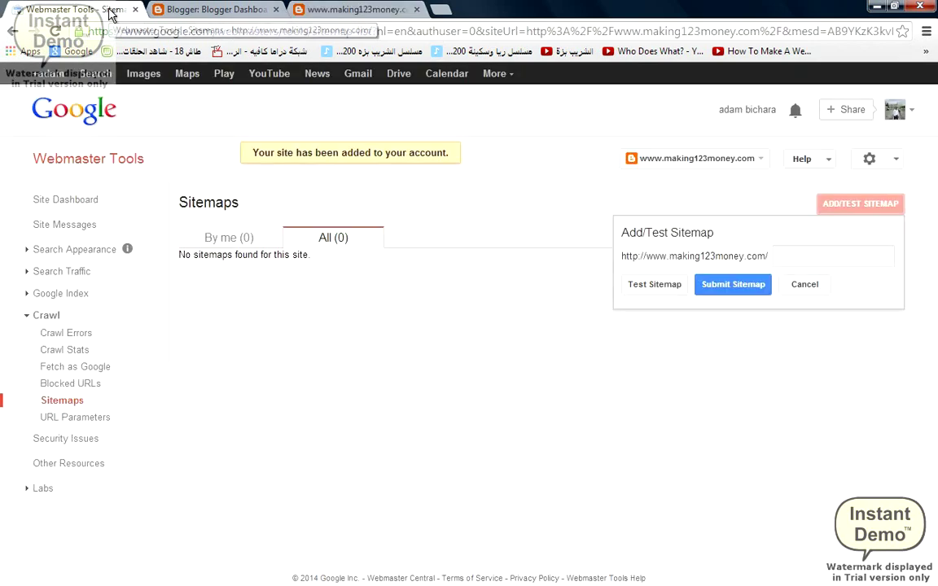
click(782, 259)
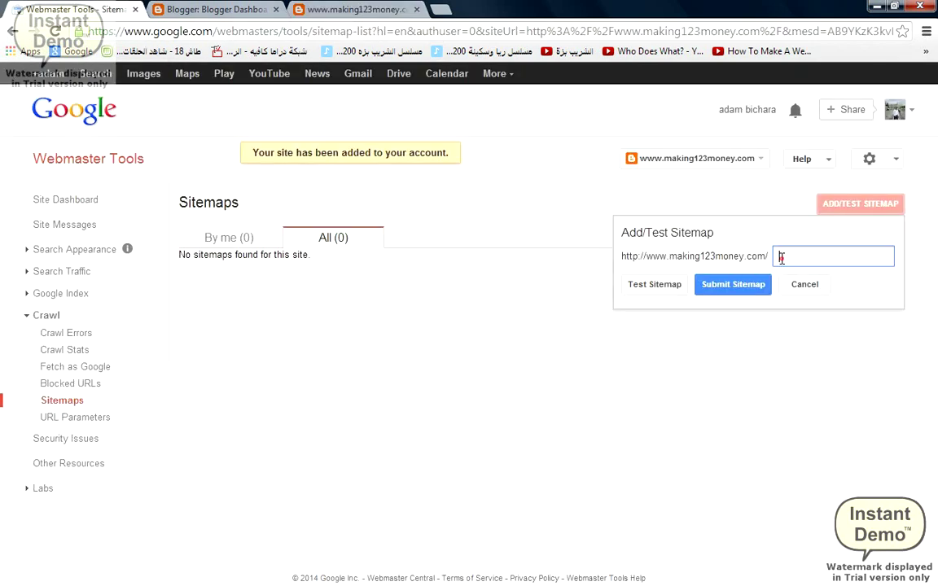
right_click(782, 261)
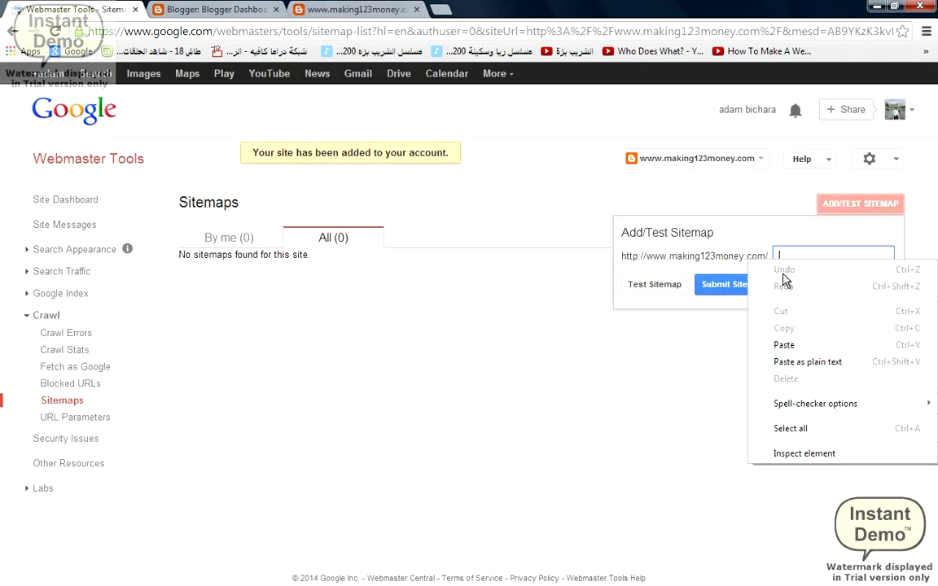
click(796, 345)
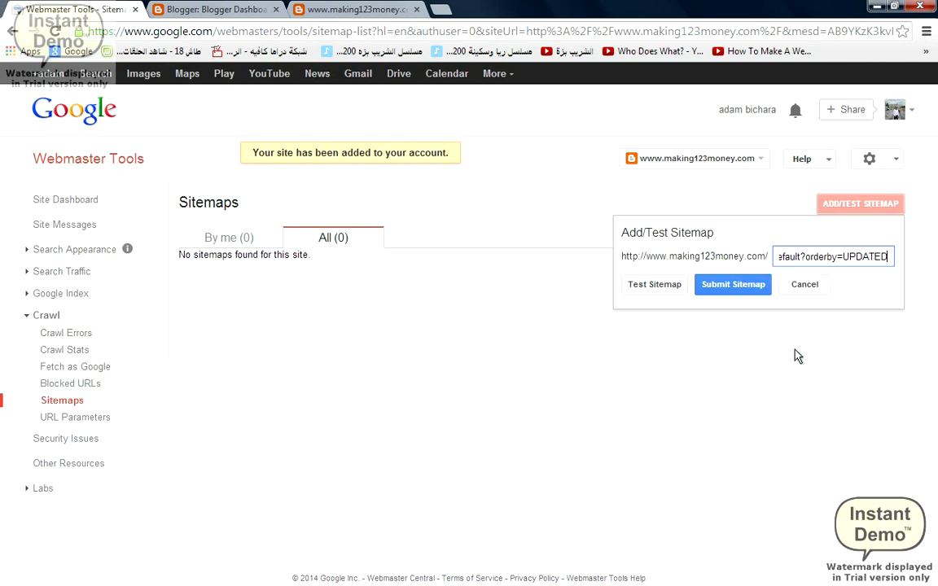
click(727, 291)
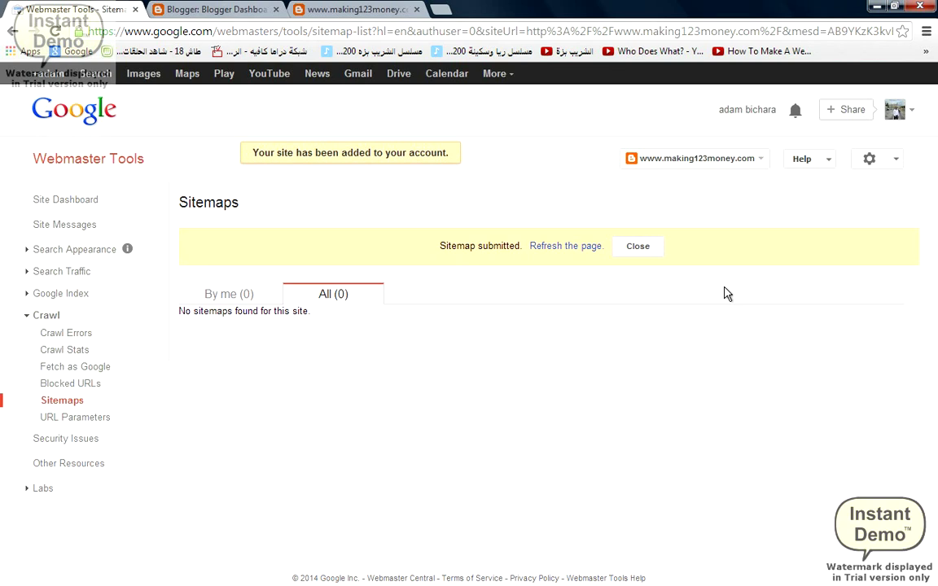
click(562, 246)
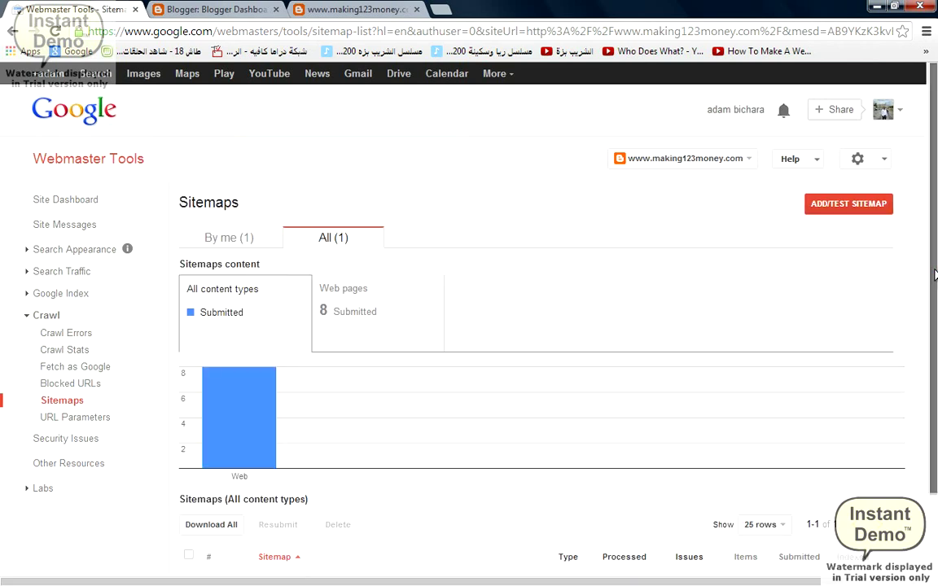
Step: Review the Atom sitemap row showing 8 pages submitted, then open the Windows Start menu
drag(933, 276, 931, 383)
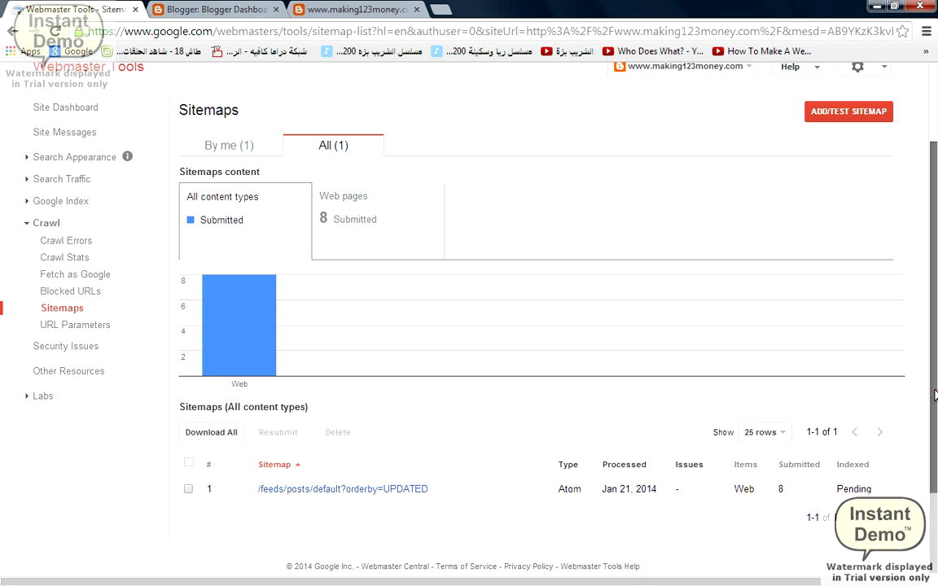
drag(933, 399, 935, 321)
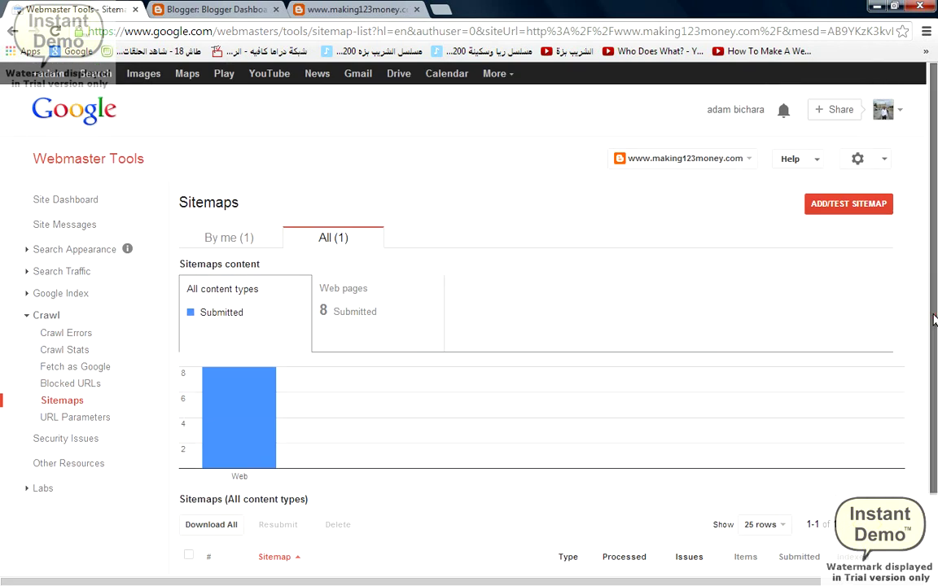
drag(935, 321, 934, 375)
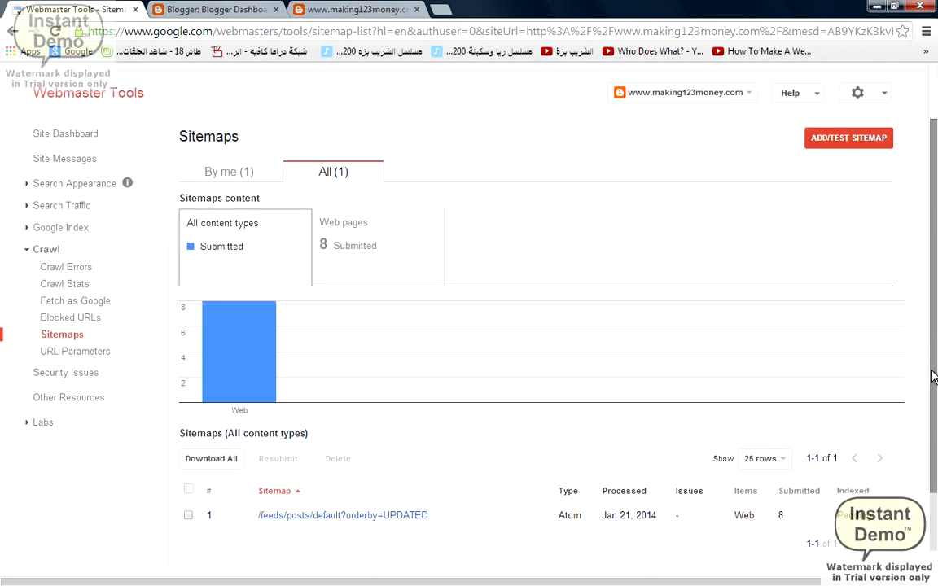
key(super)
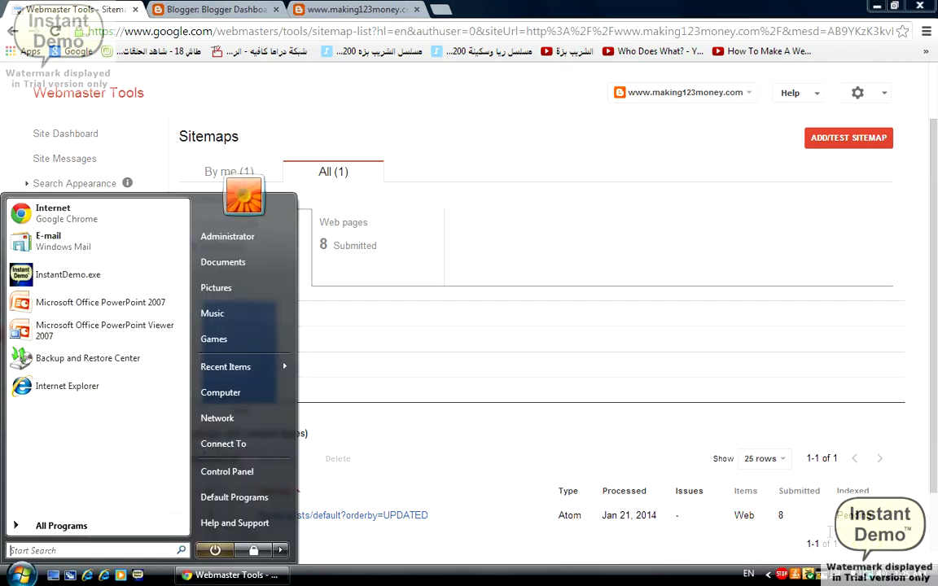